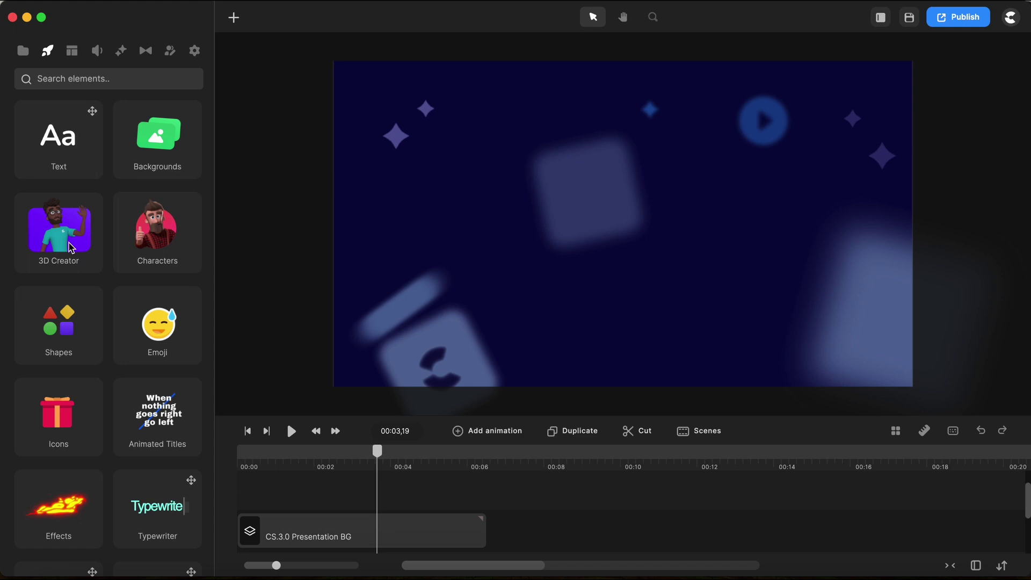
# Step: Drag the Square tile from Elements > Shapes into the middle of the starry background
pyautogui.click(66, 339)
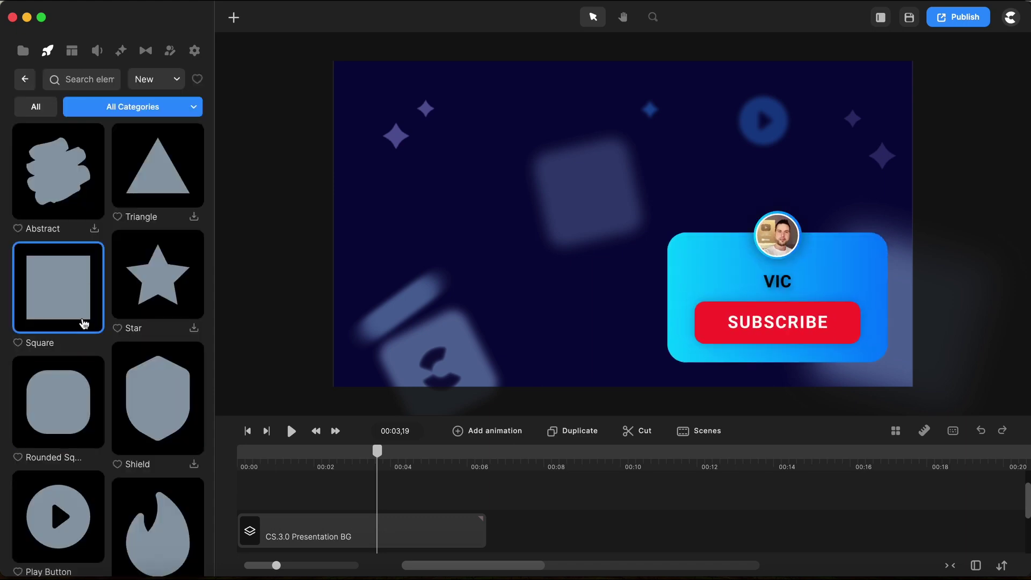
pyautogui.scroll(-2, 83, 323)
pyautogui.scroll(2, 83, 323)
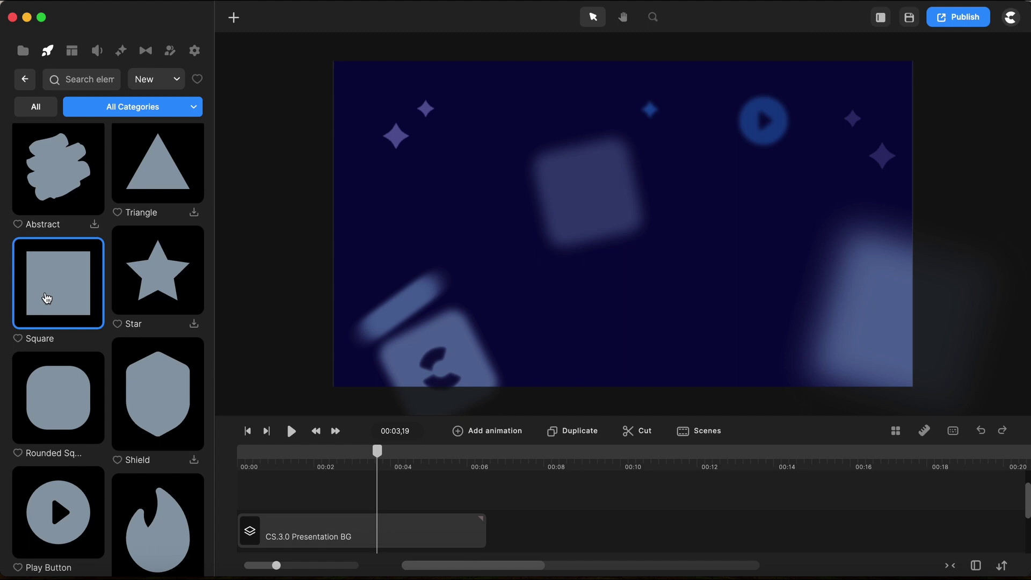
pyautogui.moveTo(64, 297); pyautogui.dragTo(435, 219)
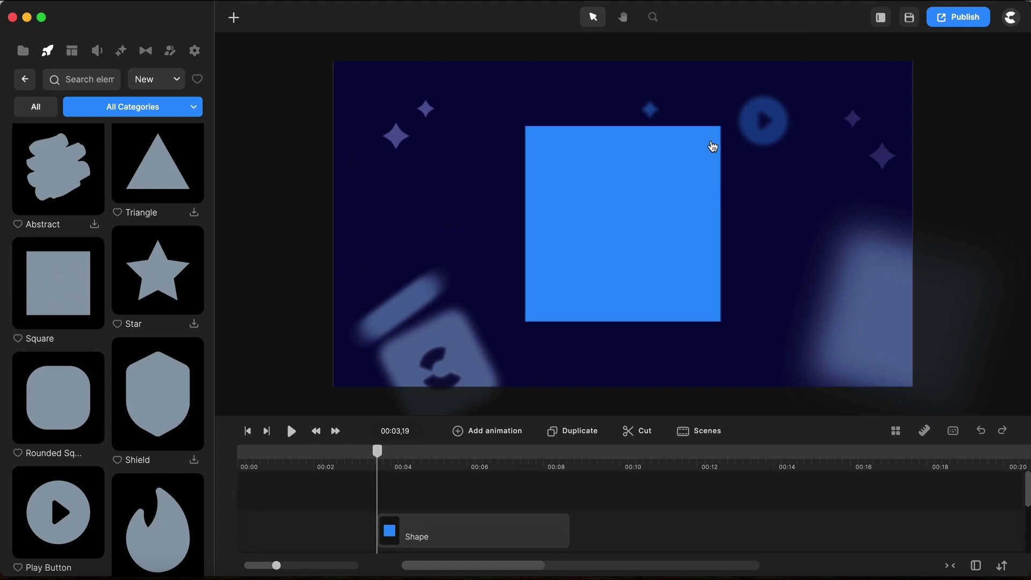
pyautogui.scroll(3, 712, 146)
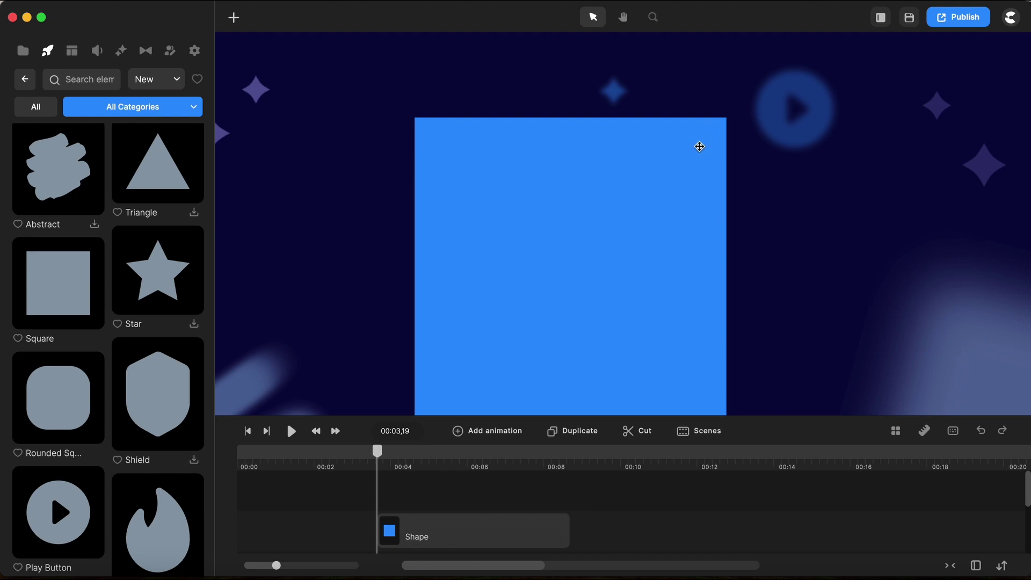
pyautogui.scroll(-3, 699, 147)
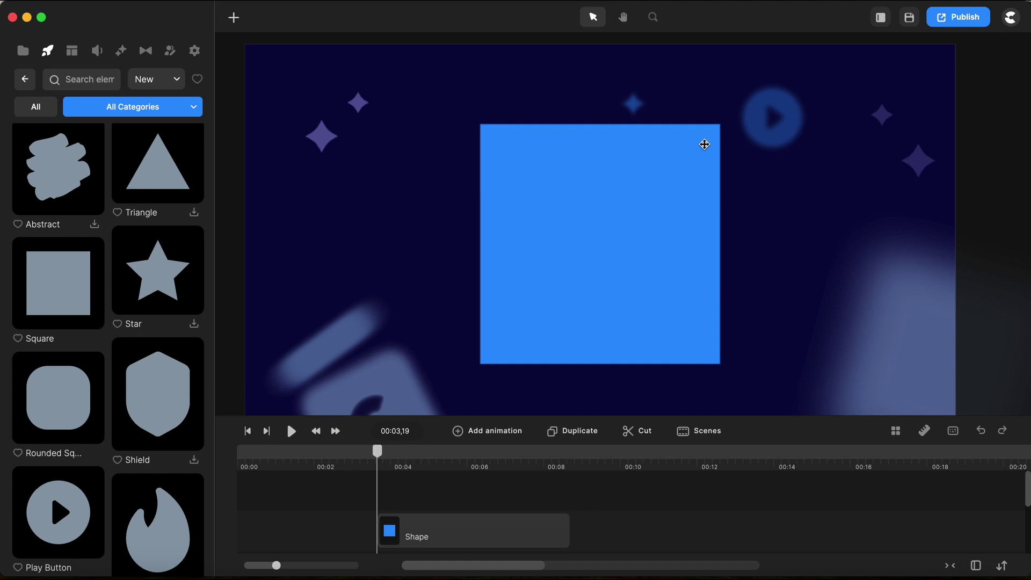
# Step: Delete the blue square, add a new Square from the + menu, and drag its corner-radius handle inward
pyautogui.click(641, 193)
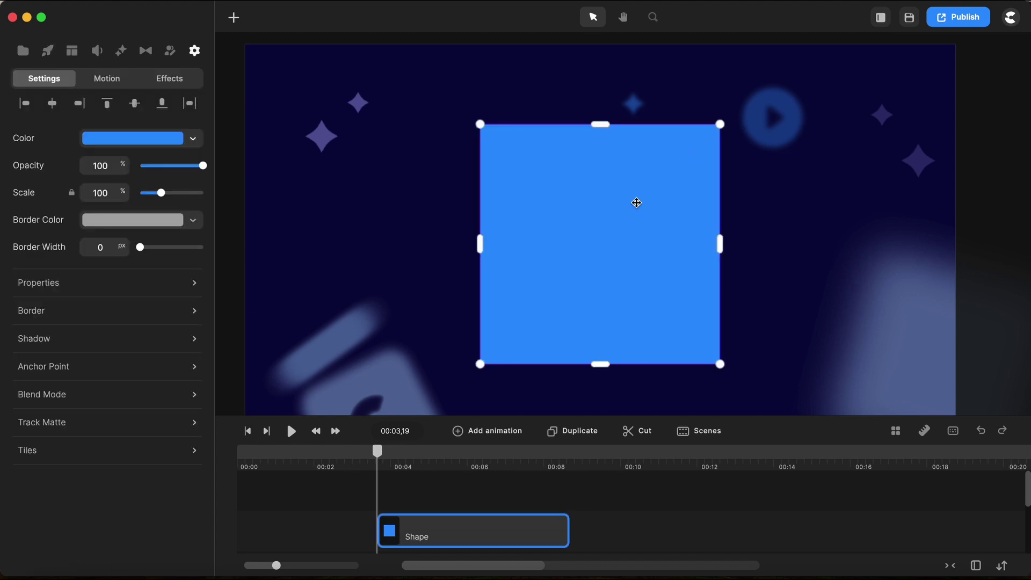
pyautogui.press('Delete')
pyautogui.click(53, 57)
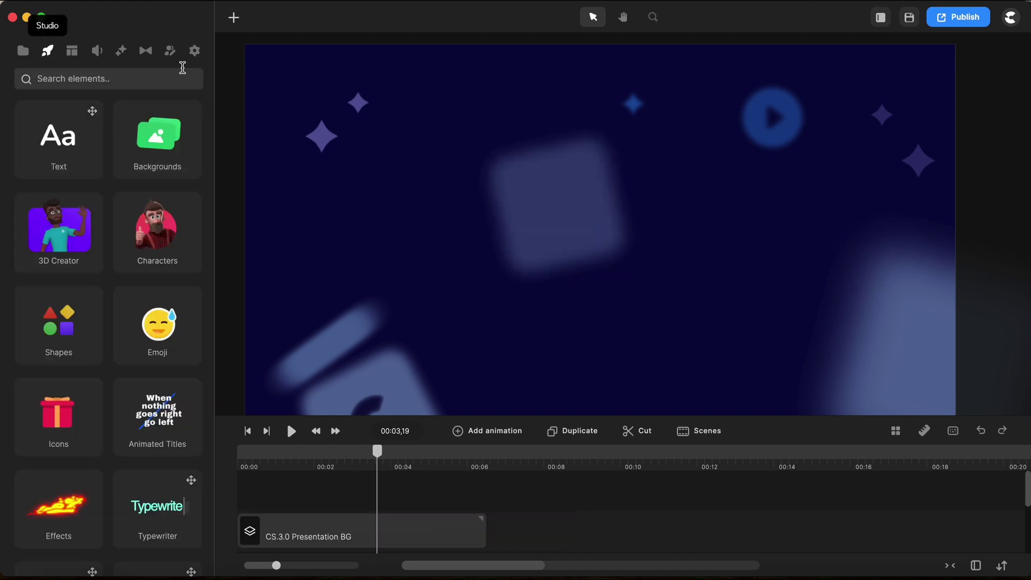
pyautogui.click(234, 22)
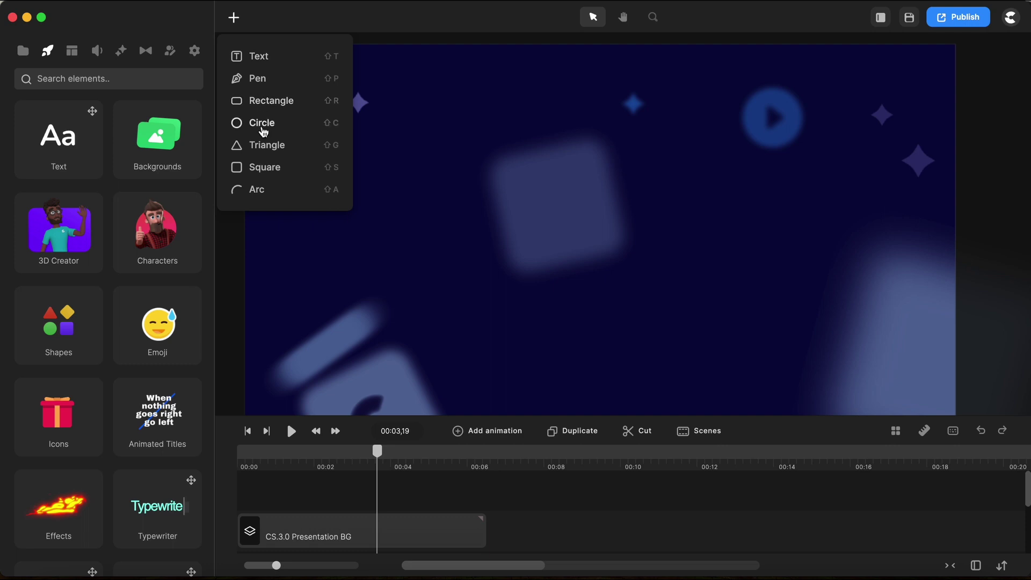
pyautogui.click(269, 168)
pyautogui.click(671, 184)
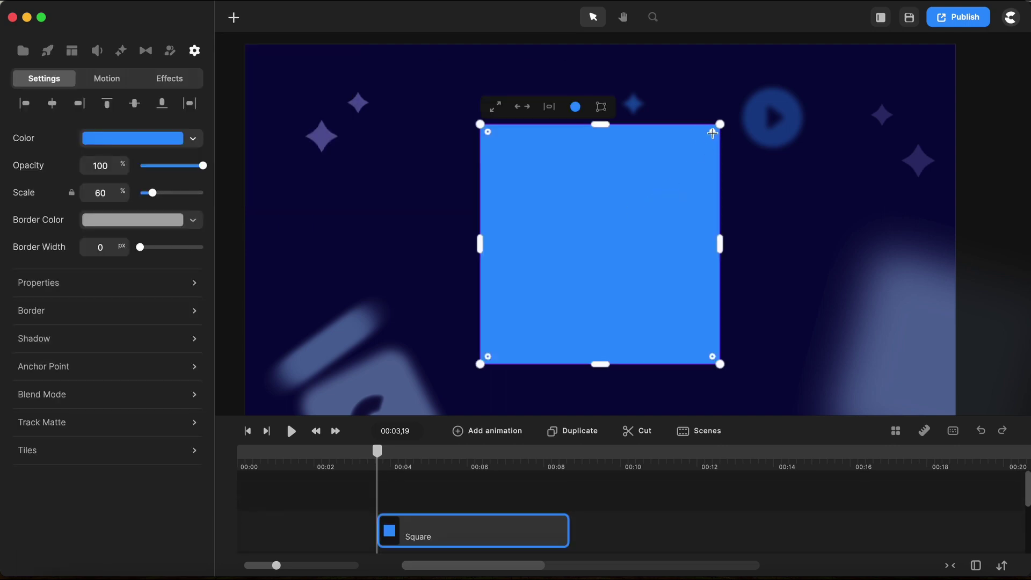
pyautogui.moveTo(712, 133); pyautogui.dragTo(695, 148)
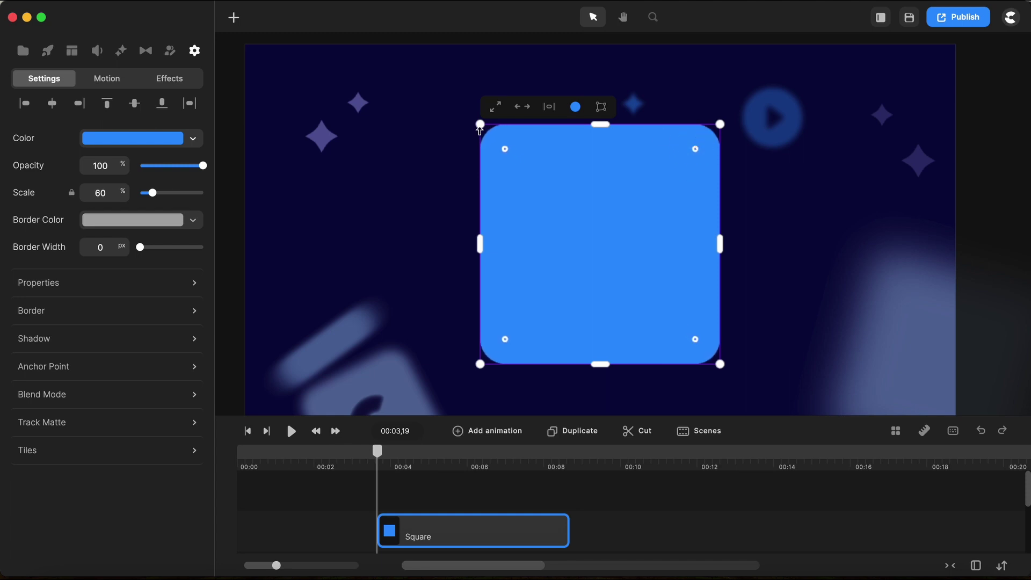
pyautogui.click(234, 19)
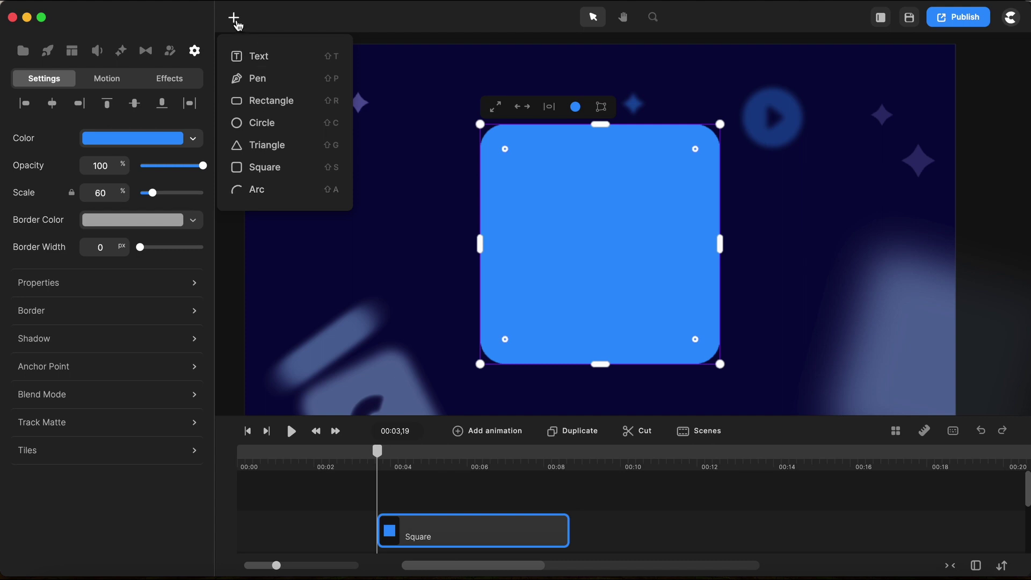
# Step: Browse the Media library and the Shapes panel without adding anything
pyautogui.click(237, 23)
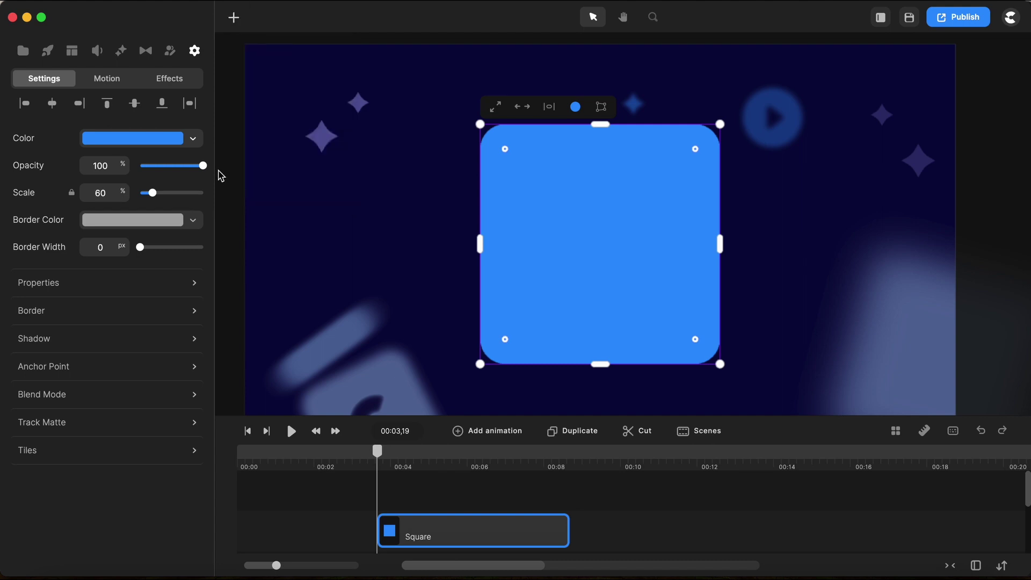
pyautogui.click(22, 51)
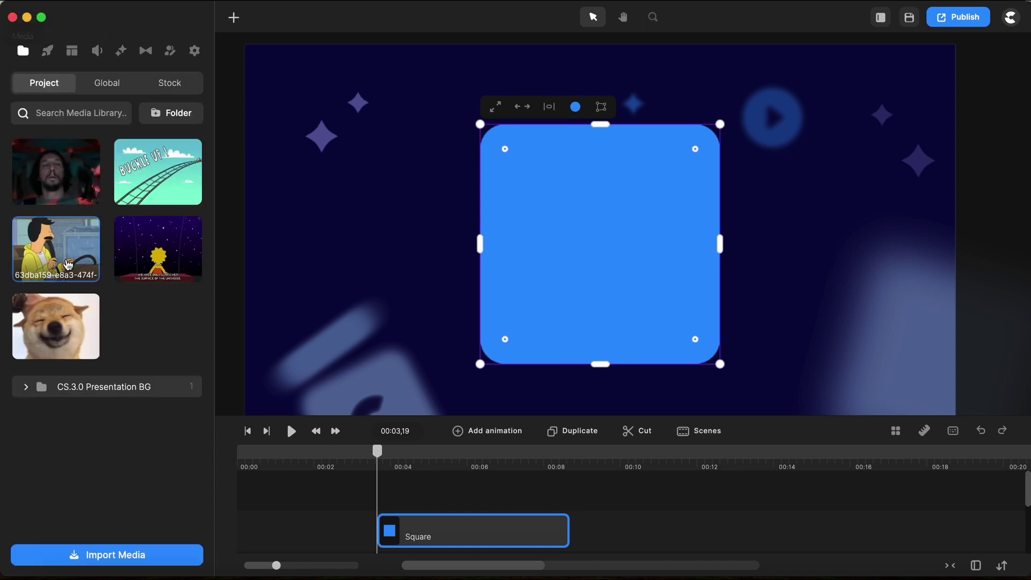
pyautogui.click(47, 51)
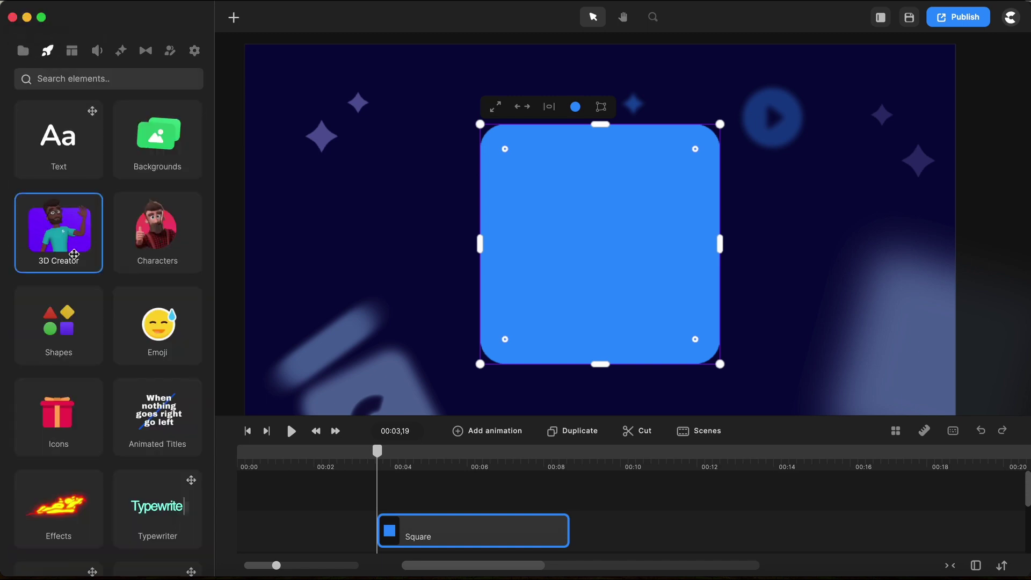
pyautogui.click(68, 328)
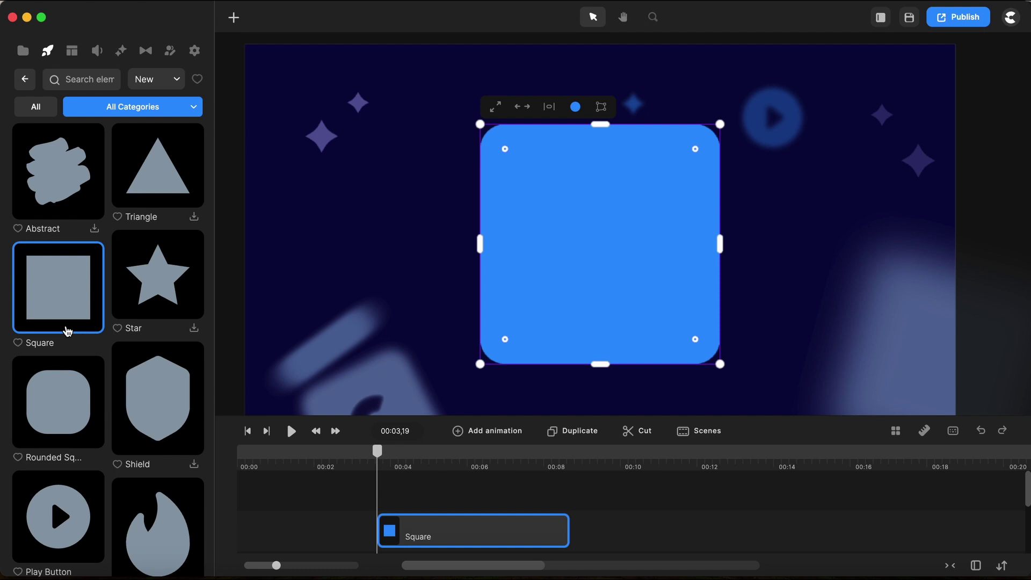
pyautogui.scroll(-6, 123, 363)
pyautogui.scroll(6, 124, 363)
# Step: Check the + shape list without adding anything, then delete the rounded blue square
pyautogui.click(235, 21)
pyautogui.click(235, 21)
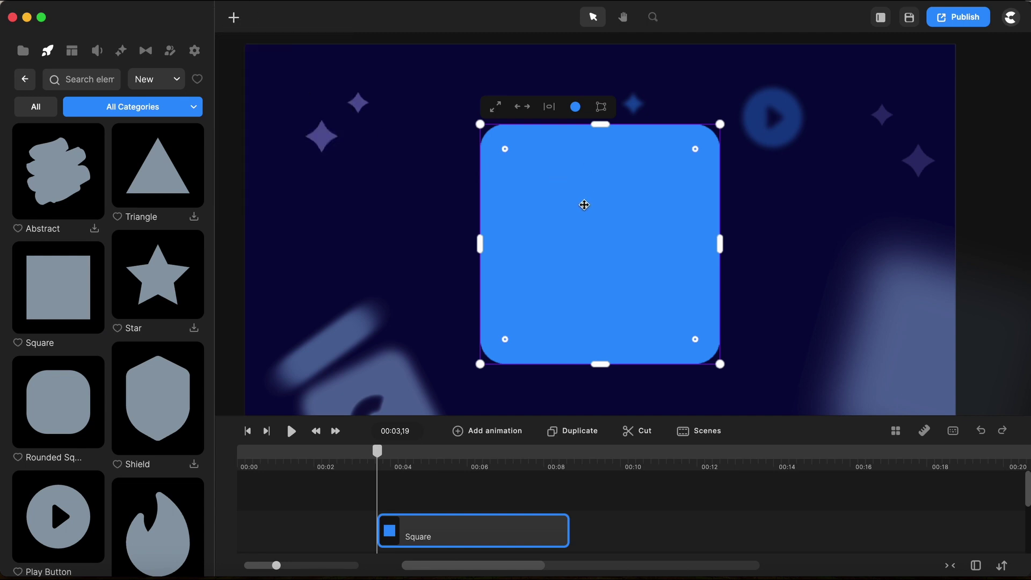
pyautogui.press('Delete')
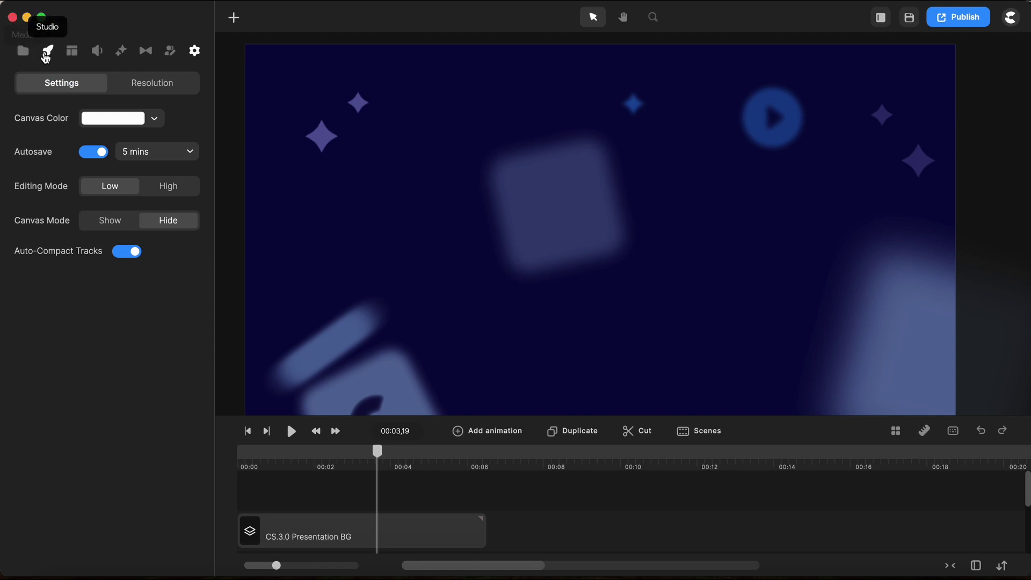
# Step: Drag the dog GIF from the Media library onto the centre of the starry background
pyautogui.click(26, 54)
pyautogui.moveTo(56, 336); pyautogui.dragTo(354, 283)
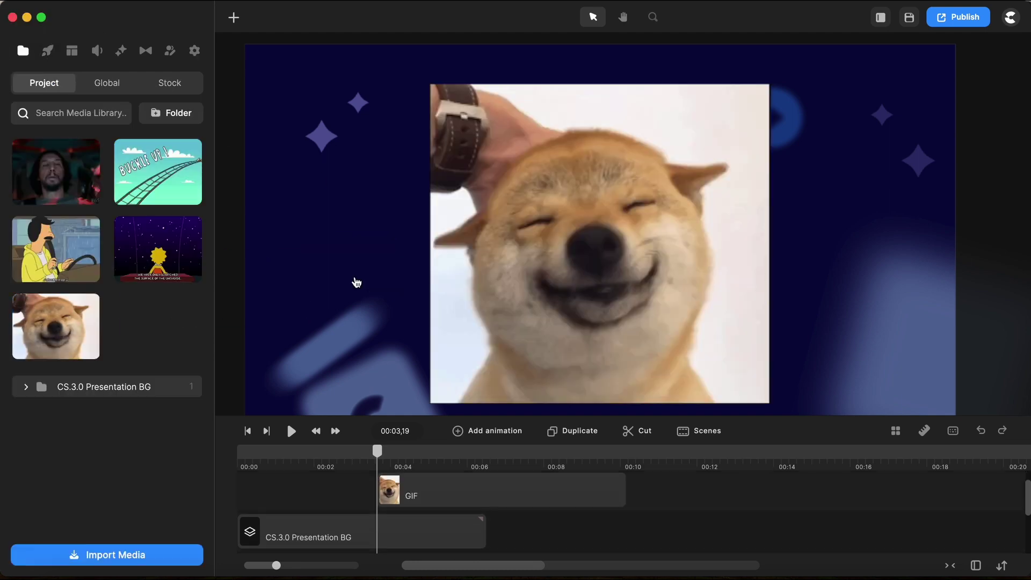
pyautogui.scroll(-3, 520, 277)
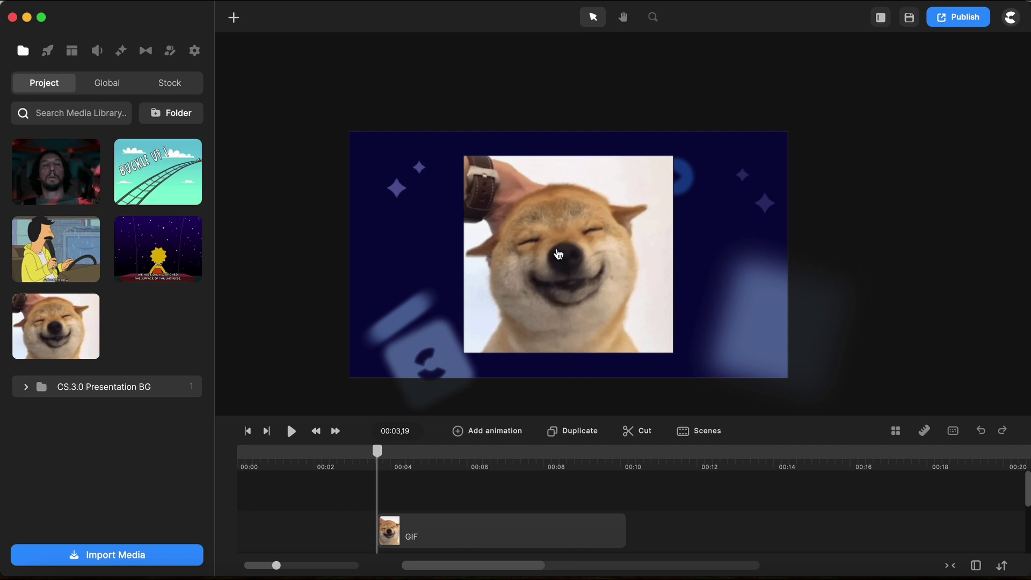
pyautogui.scroll(3, 559, 253)
pyautogui.click(651, 178)
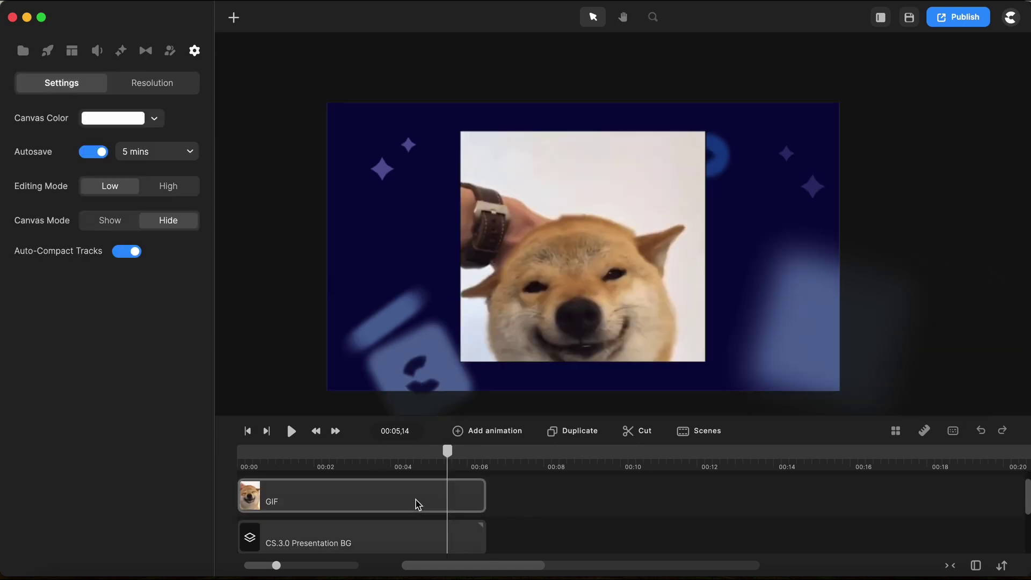
# Step: Group the dog GIF clip with Cmd+G and turn on masking for the group
pyautogui.click(419, 505)
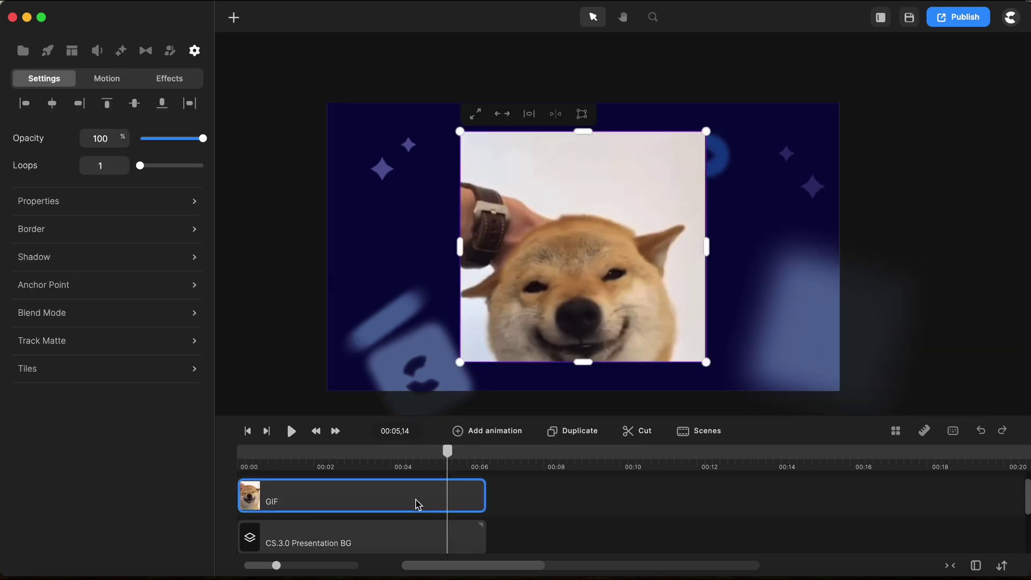
pyautogui.press('super+g')
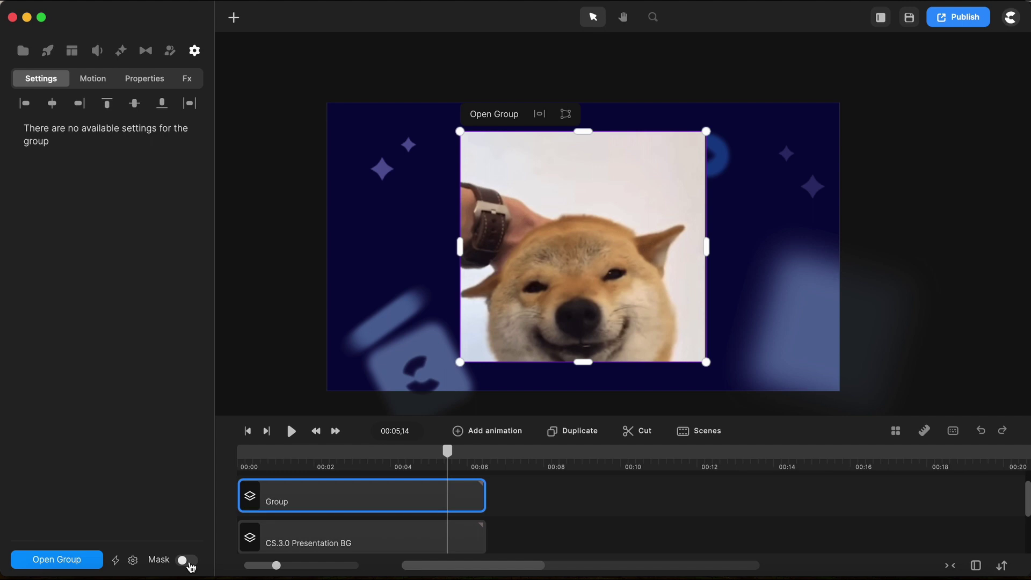
pyautogui.click(189, 562)
# Step: Drag the corner-radius handles inward to round the dog image's corners, then deselect it
pyautogui.scroll(5, 698, 139)
pyautogui.moveTo(716, 120); pyautogui.dragTo(643, 218)
pyautogui.scroll(-5, 643, 217)
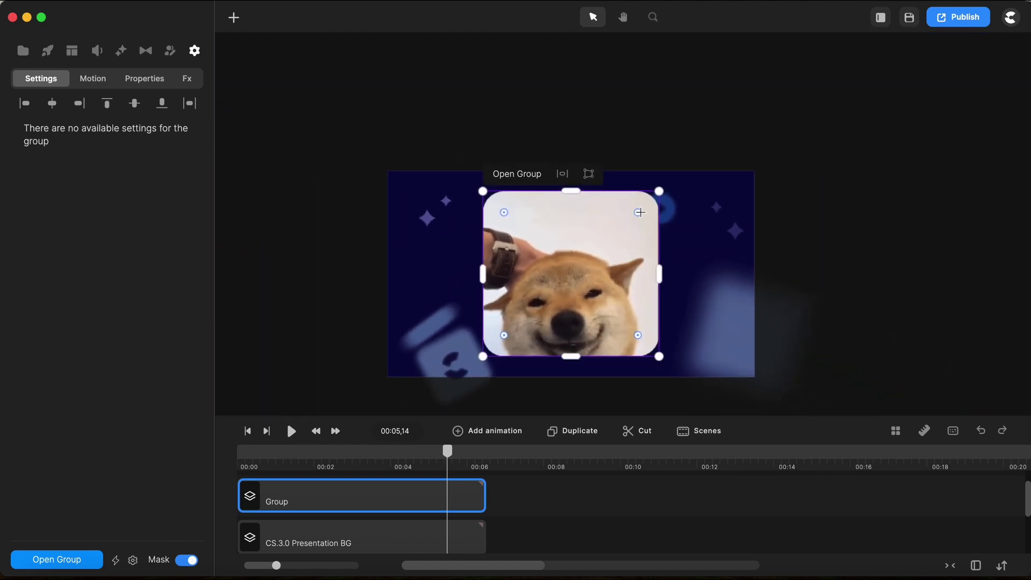
pyautogui.moveTo(638, 211)
pyautogui.mouseDown()
pyautogui.moveTo(624, 226)
pyautogui.moveTo(634, 214)
pyautogui.mouseUp()
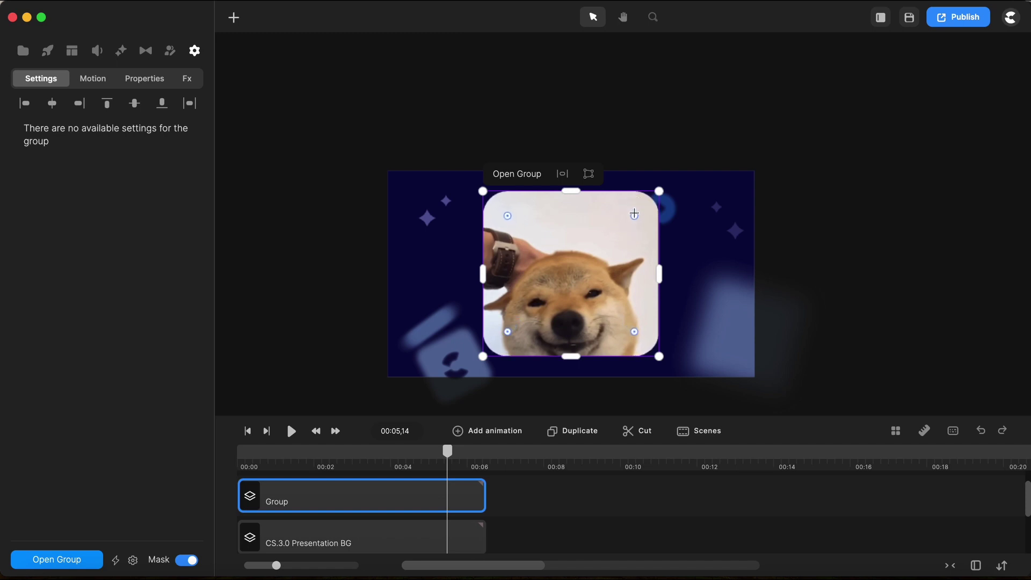
pyautogui.click(595, 513)
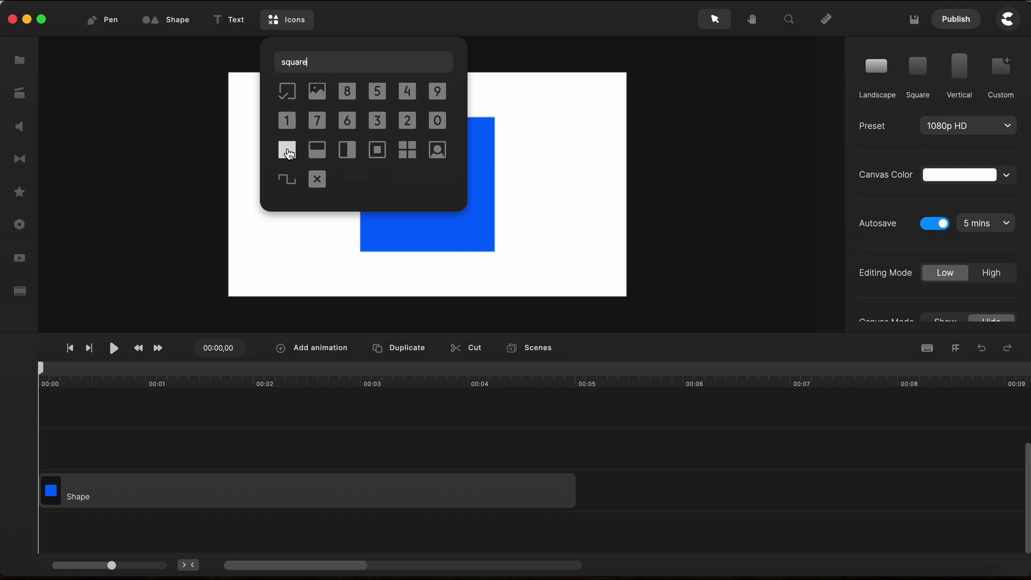
# Step: Select the blue square shape on the white canvas and look over the project
pyautogui.click(406, 230)
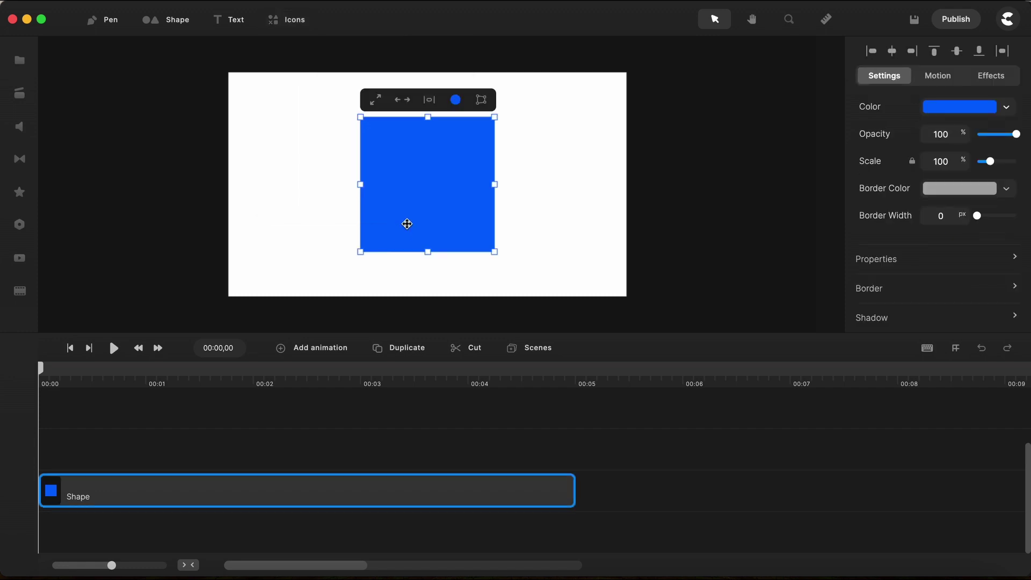
pyautogui.scroll(5, 416, 171)
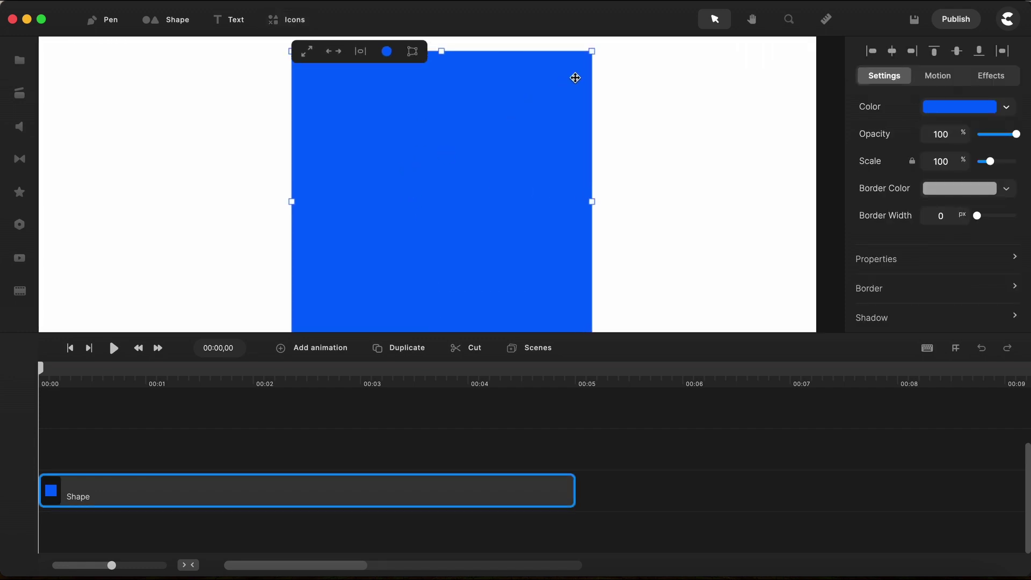
pyautogui.scroll(2, 575, 77)
pyautogui.scroll(-2, 575, 76)
pyautogui.click(575, 71)
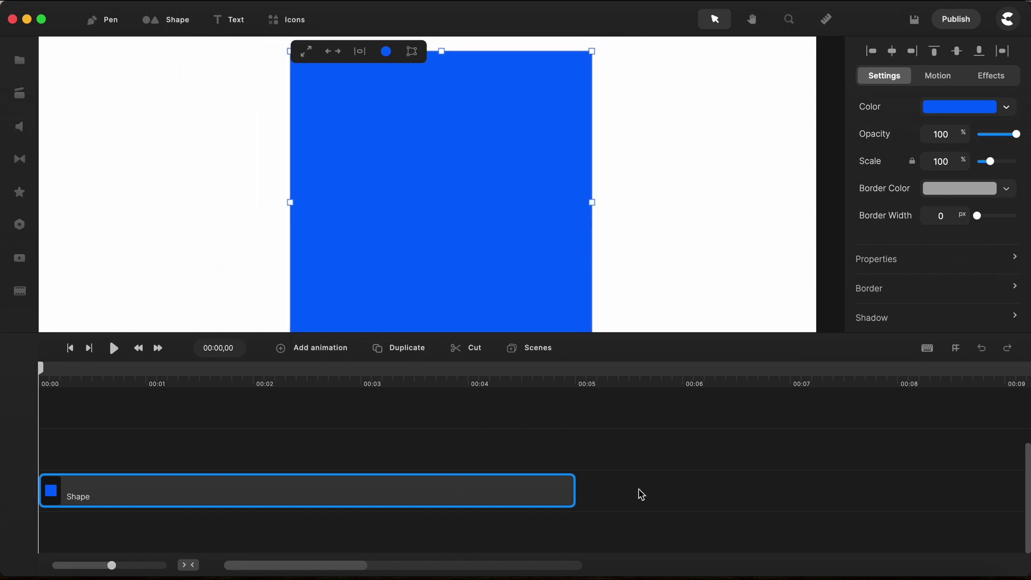
pyautogui.scroll(-4, 508, 245)
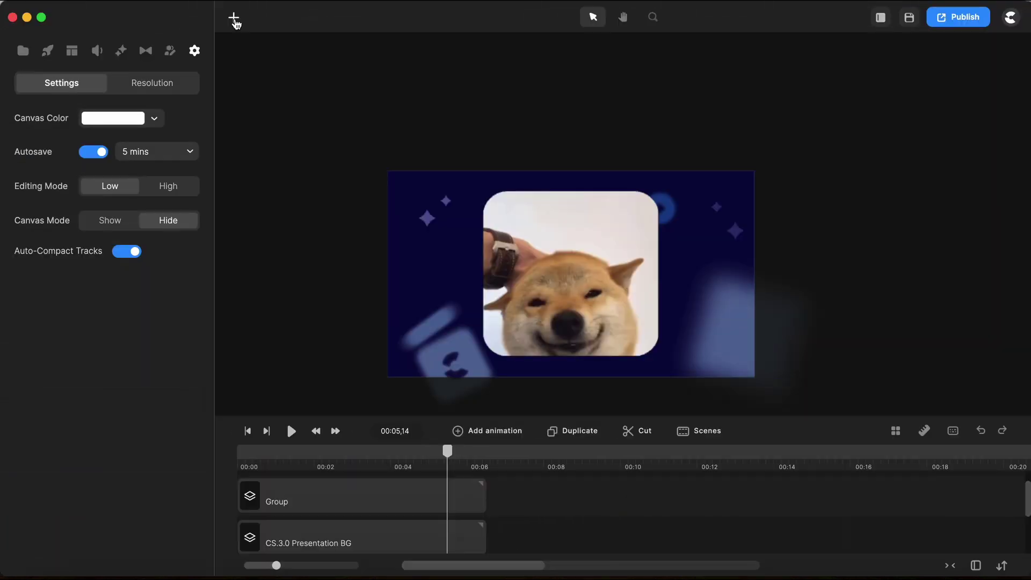
# Step: Add a Square from Studio elements > Shapes over the dog GIF
pyautogui.click(235, 20)
pyautogui.click(48, 51)
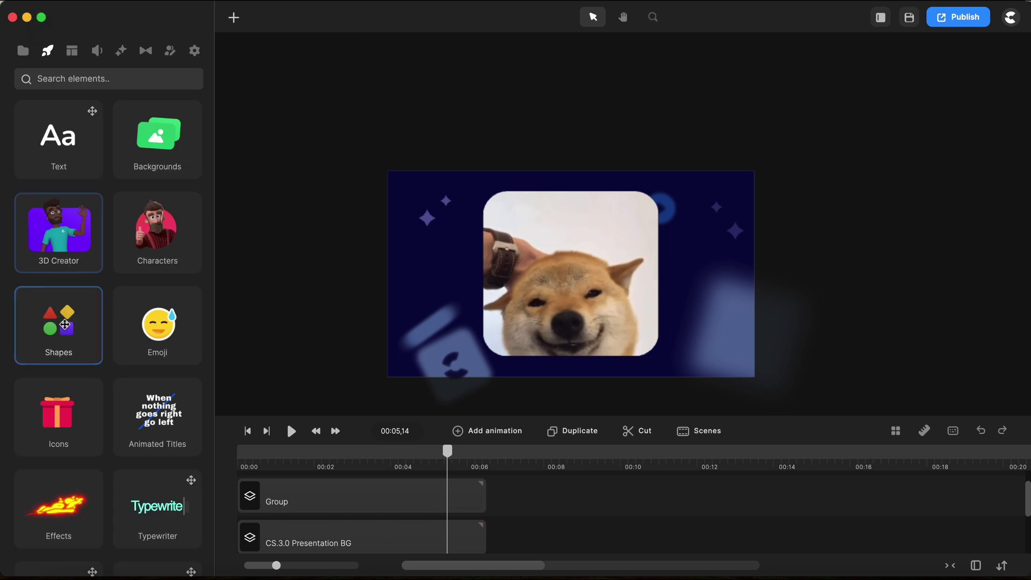
pyautogui.click(65, 324)
pyautogui.click(59, 299)
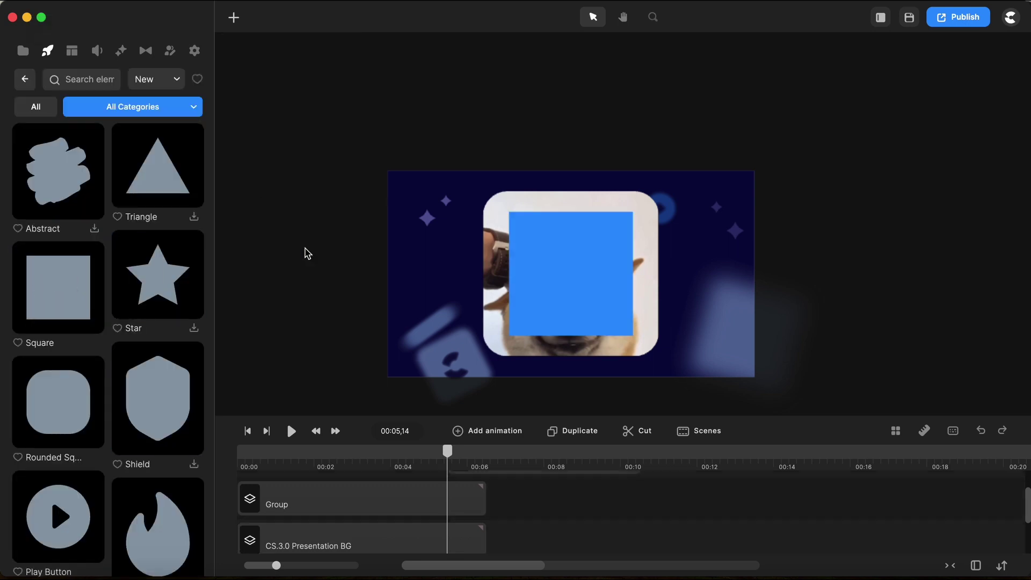
pyautogui.click(585, 317)
# Step: Move the Shape clip to 00:00 and set the playhead to 00:03,12
pyautogui.moveTo(559, 490); pyautogui.dragTo(352, 536)
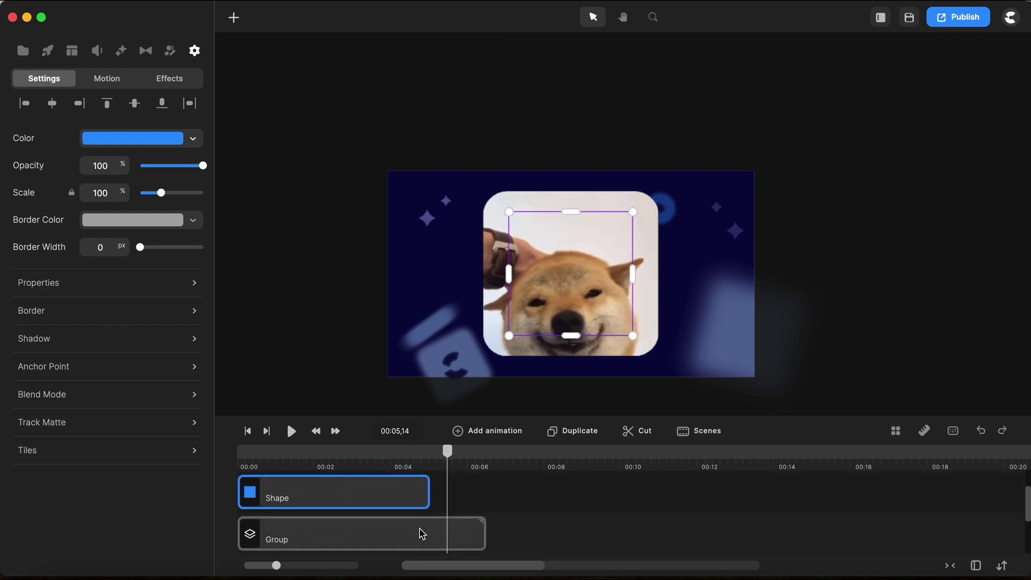
pyautogui.click(388, 453)
pyautogui.moveTo(393, 454); pyautogui.dragTo(370, 452)
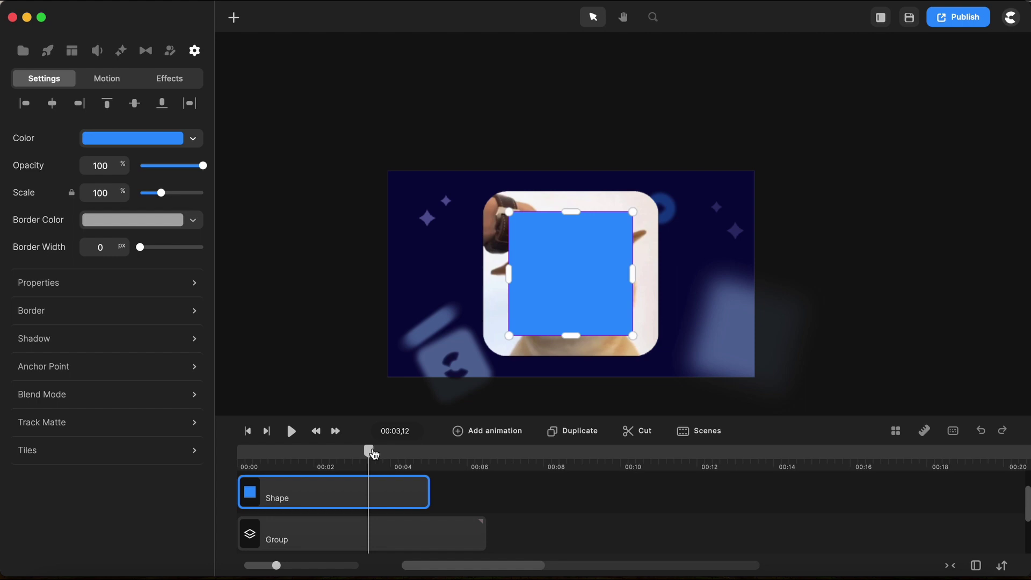
pyautogui.rightClick(357, 495)
# Step: Choose Group from the Shape clip's menu, switch on Mask, and drag the corner-radius handle inward
pyautogui.click(394, 437)
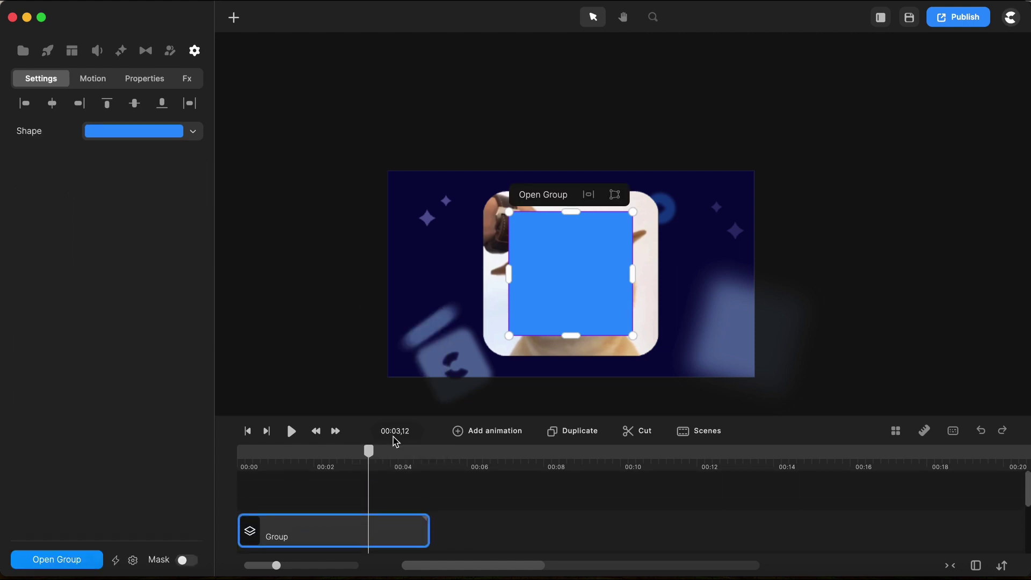
pyautogui.click(189, 560)
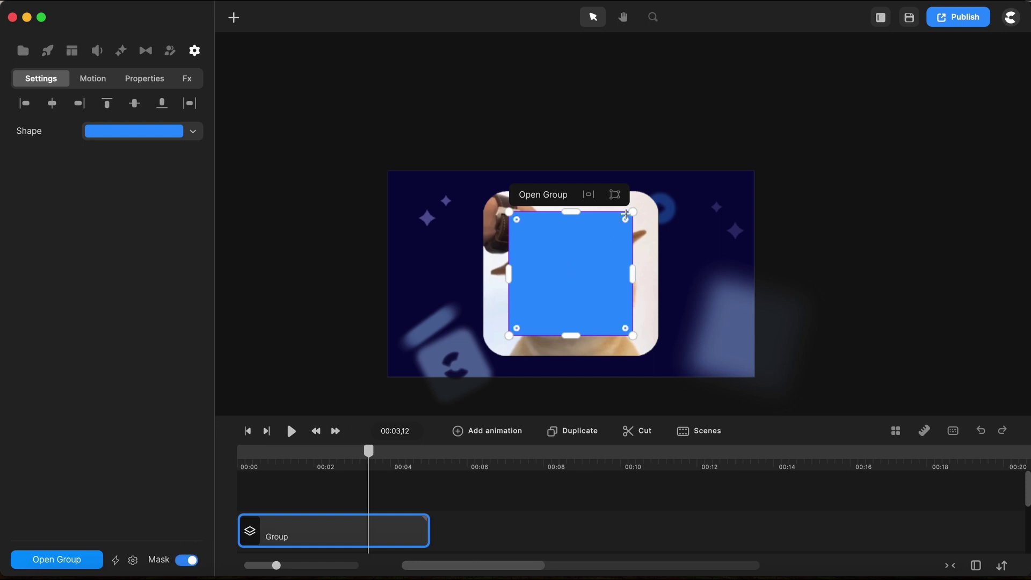
pyautogui.scroll(5, 625, 214)
pyautogui.moveTo(634, 217); pyautogui.dragTo(599, 243)
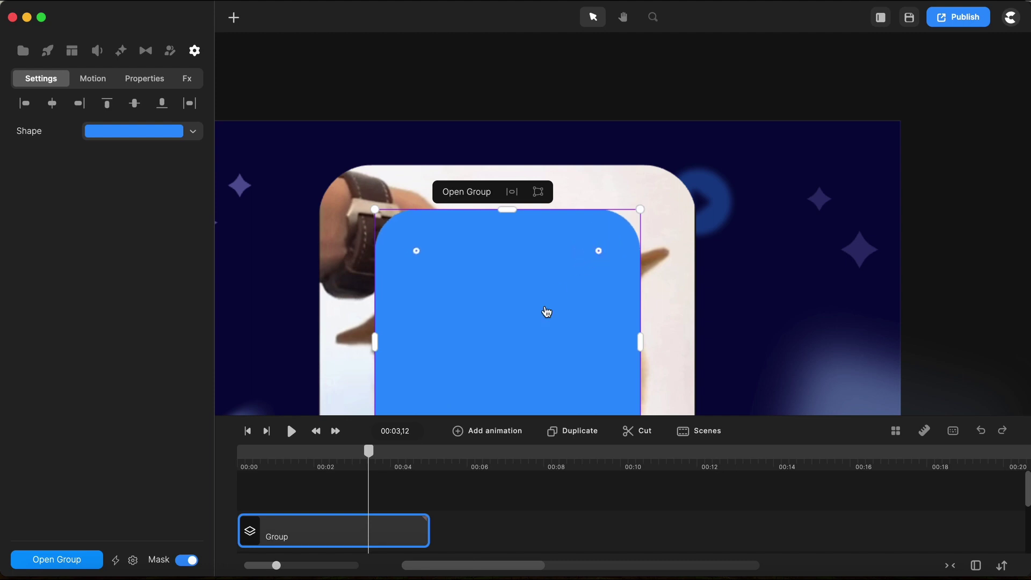
pyautogui.scroll(-4, 545, 311)
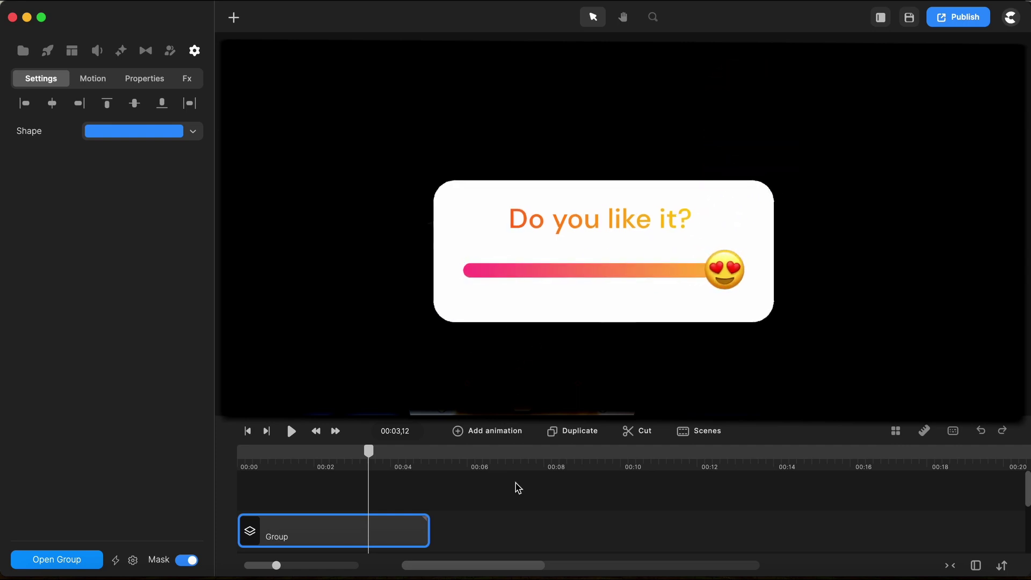
pyautogui.click(533, 497)
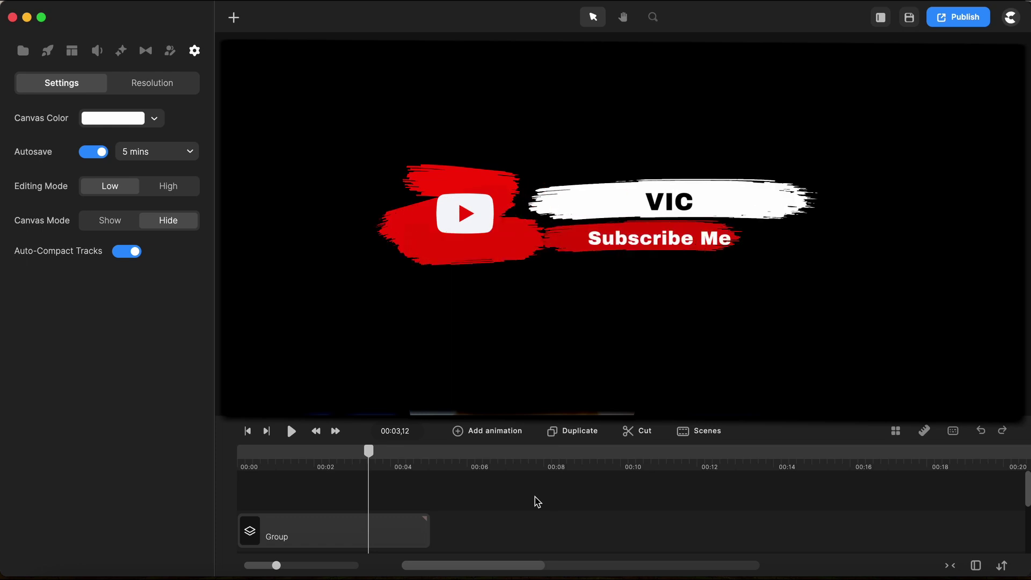